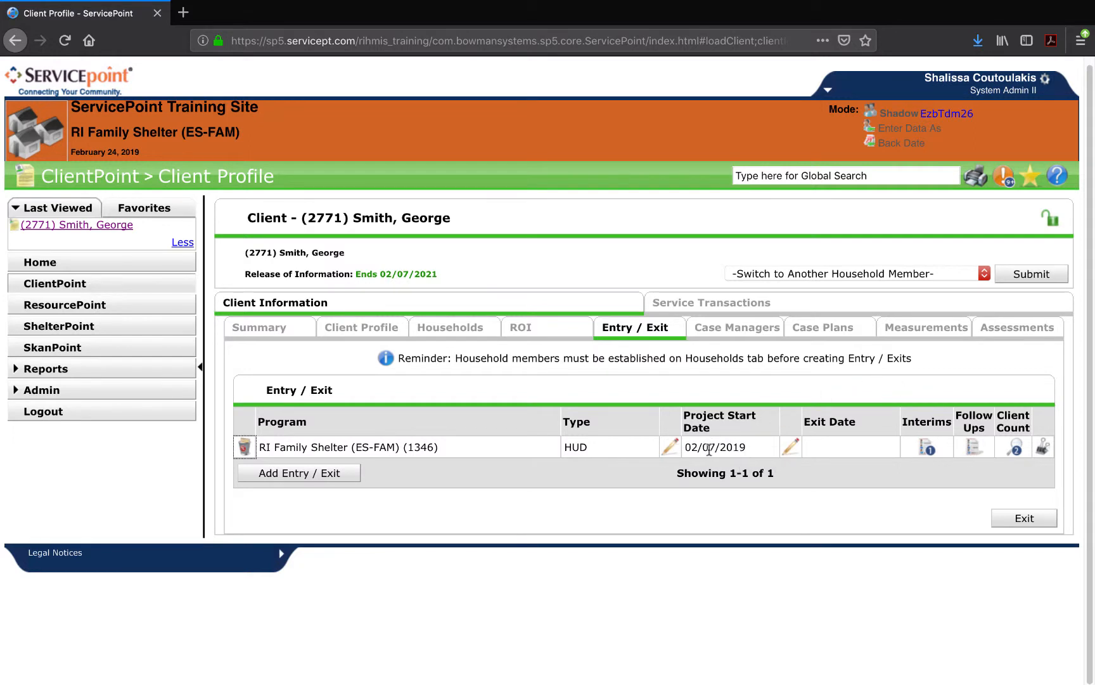
# Switch from the client's profile to ShelterPoint's View Shelter Inventory for RI Family Shelter
pyautogui.click(125, 327)
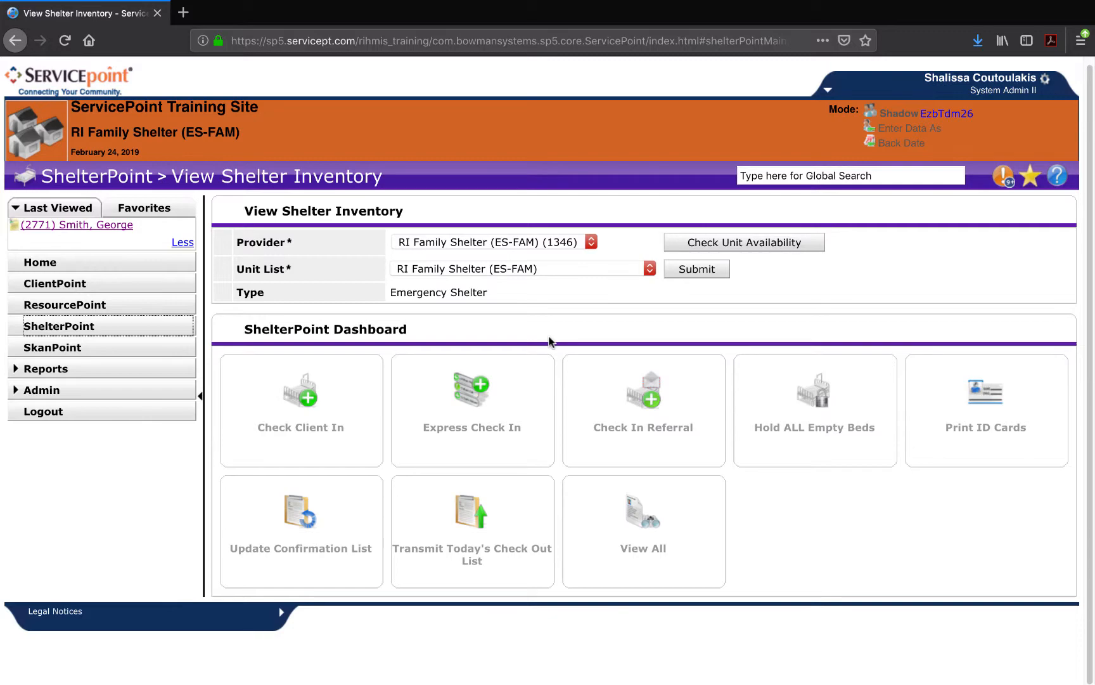
# List all RI Family Shelter beds and mark Floor 1, Rm 8, Bed 1 as HELD
pyautogui.click(594, 528)
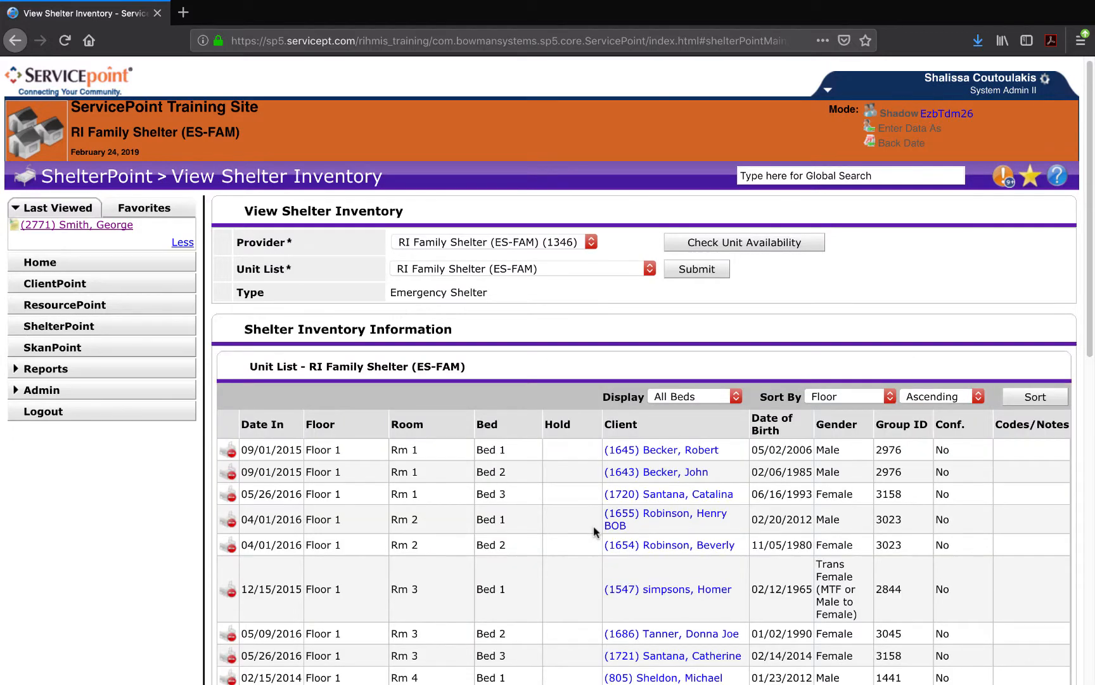
pyautogui.scroll(-6, 594, 530)
pyautogui.scroll(-1, 596, 531)
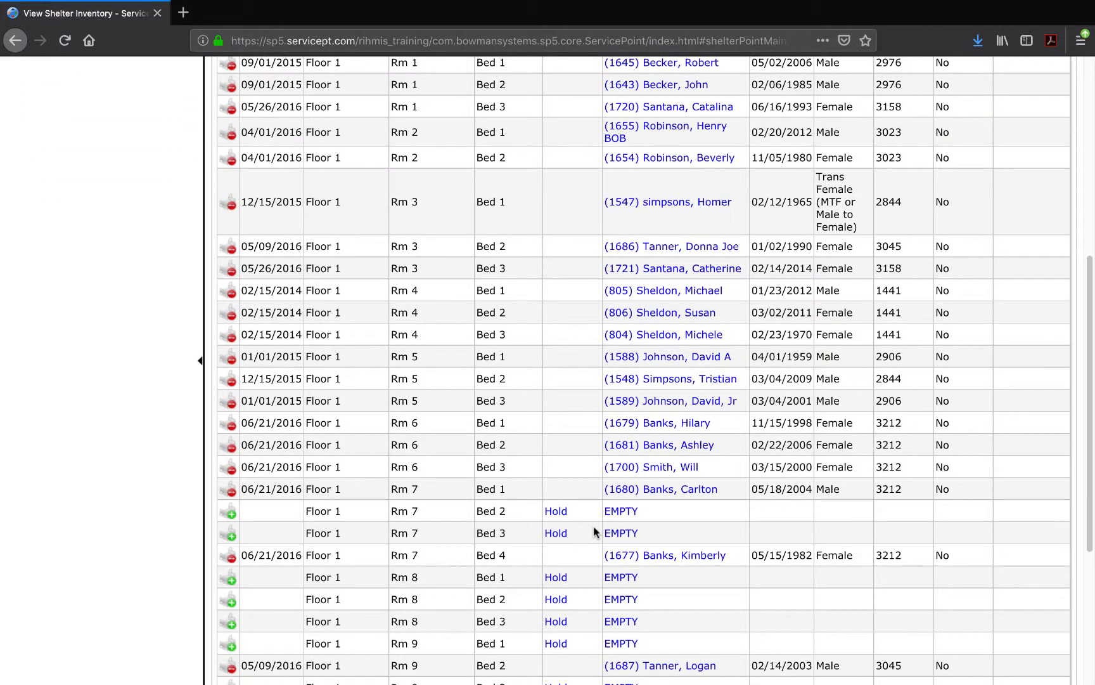
pyautogui.scroll(2, 593, 531)
pyautogui.scroll(3, 594, 526)
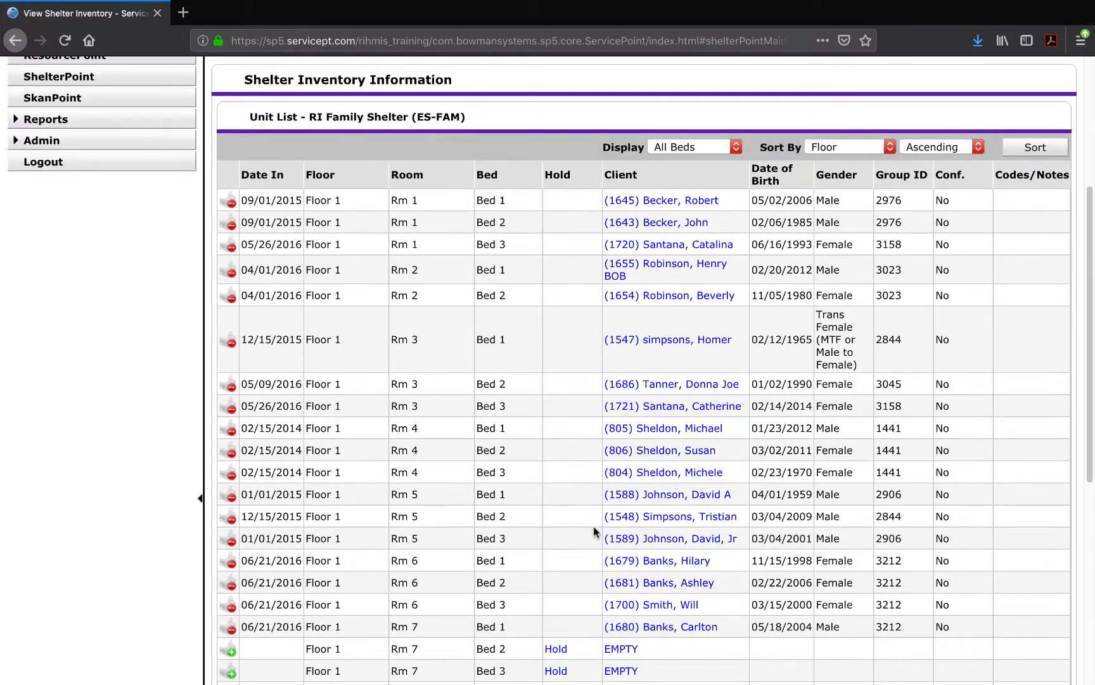
pyautogui.scroll(2, 593, 527)
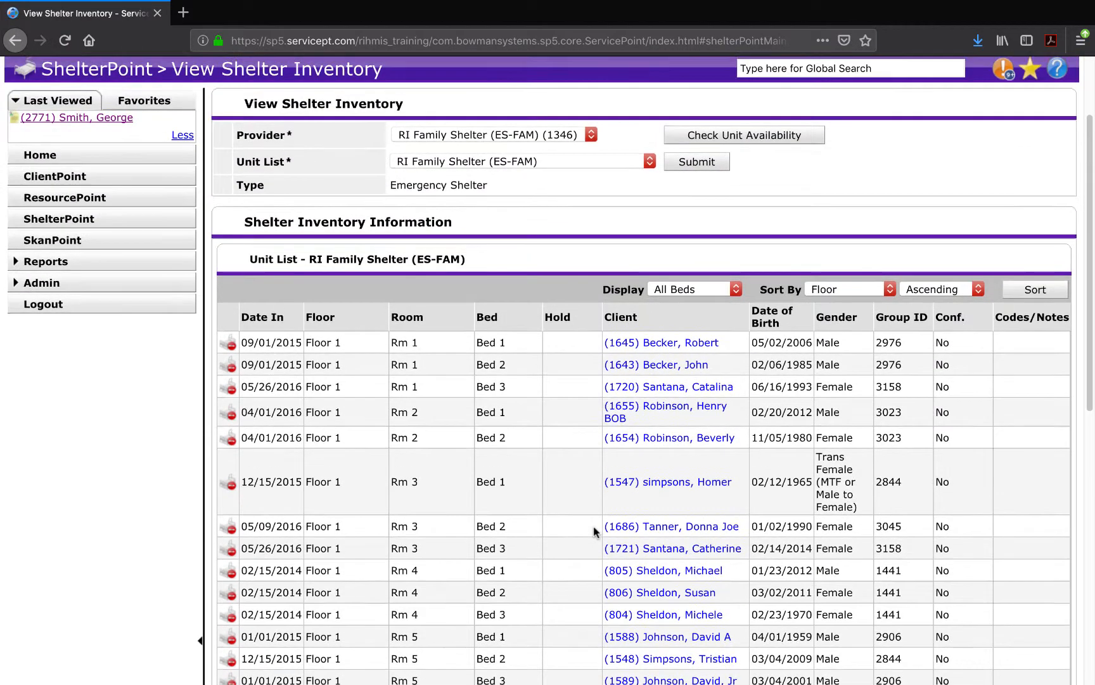
pyautogui.scroll(-4, 593, 526)
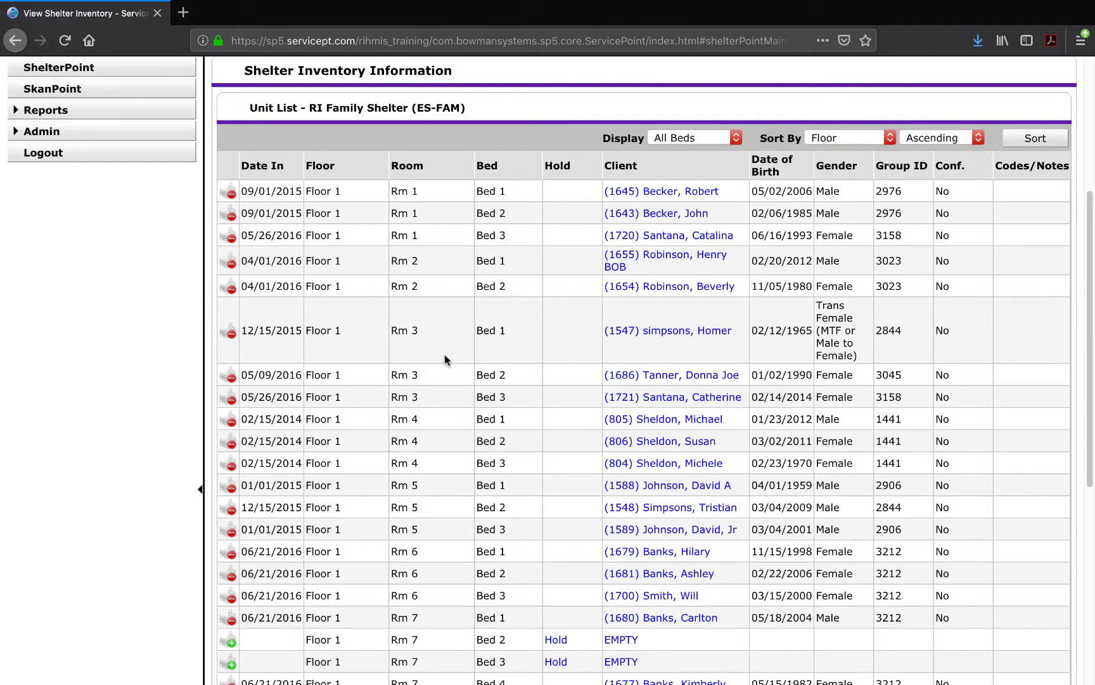
pyautogui.scroll(-7, 513, 527)
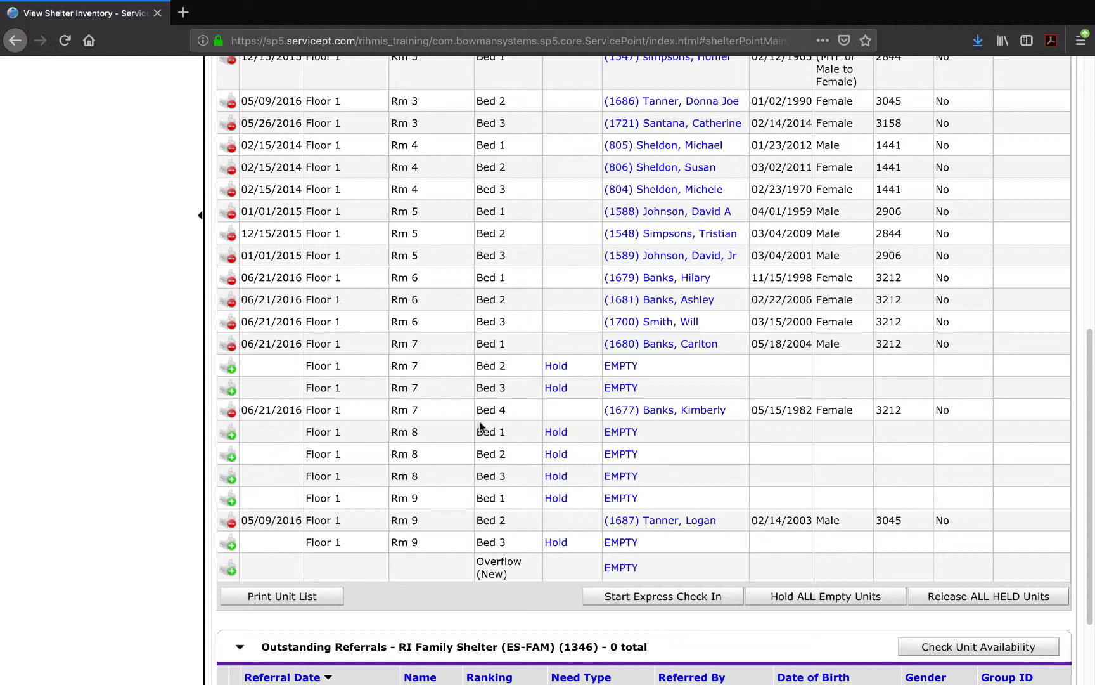
pyautogui.click(555, 434)
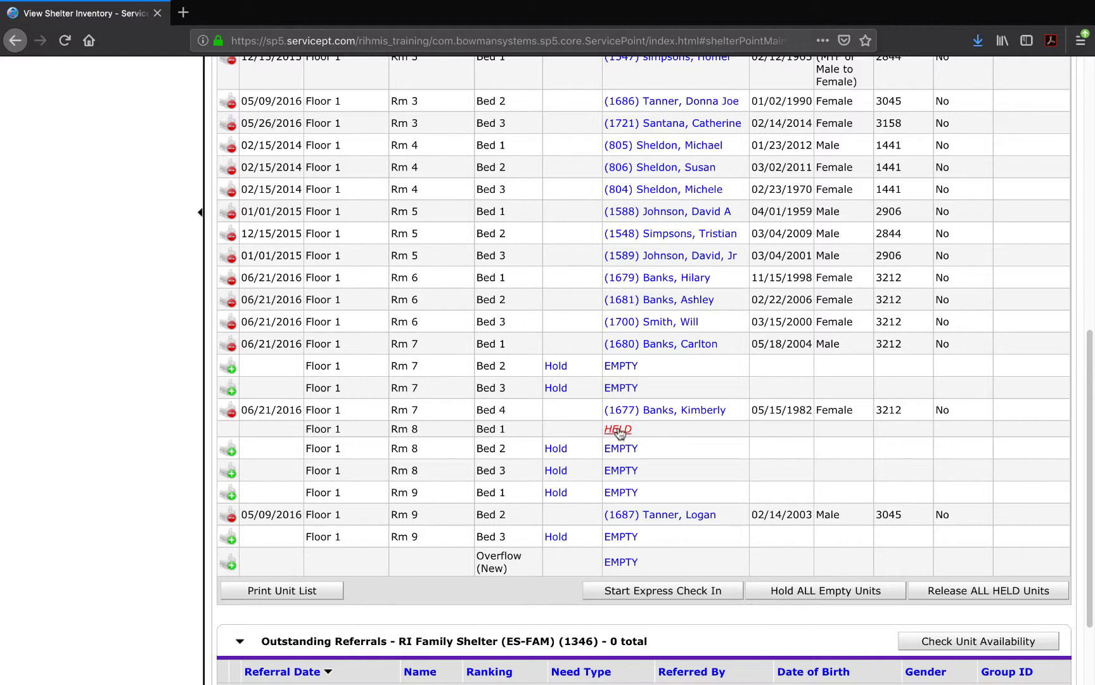
# Release the hold on Rm 8 Bed 1 and begin checking a client into it
pyautogui.click(618, 430)
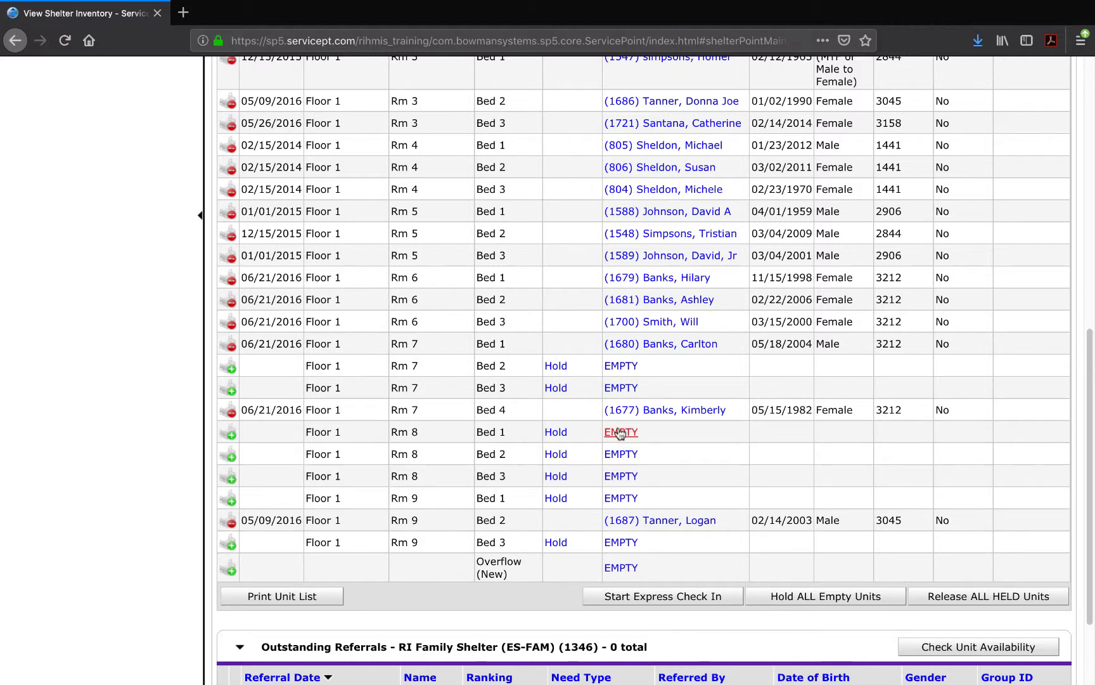
pyautogui.click(232, 438)
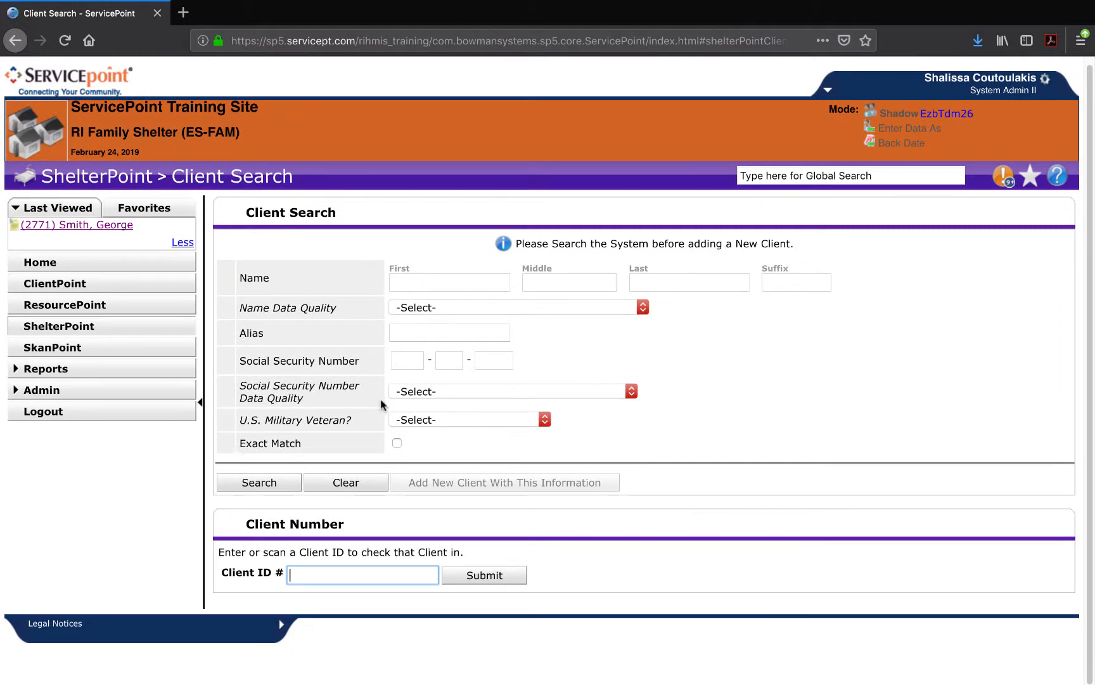
# Look up the client by Client ID to open the Rm 8 Bed 1 check-in form
pyautogui.click(17, 210)
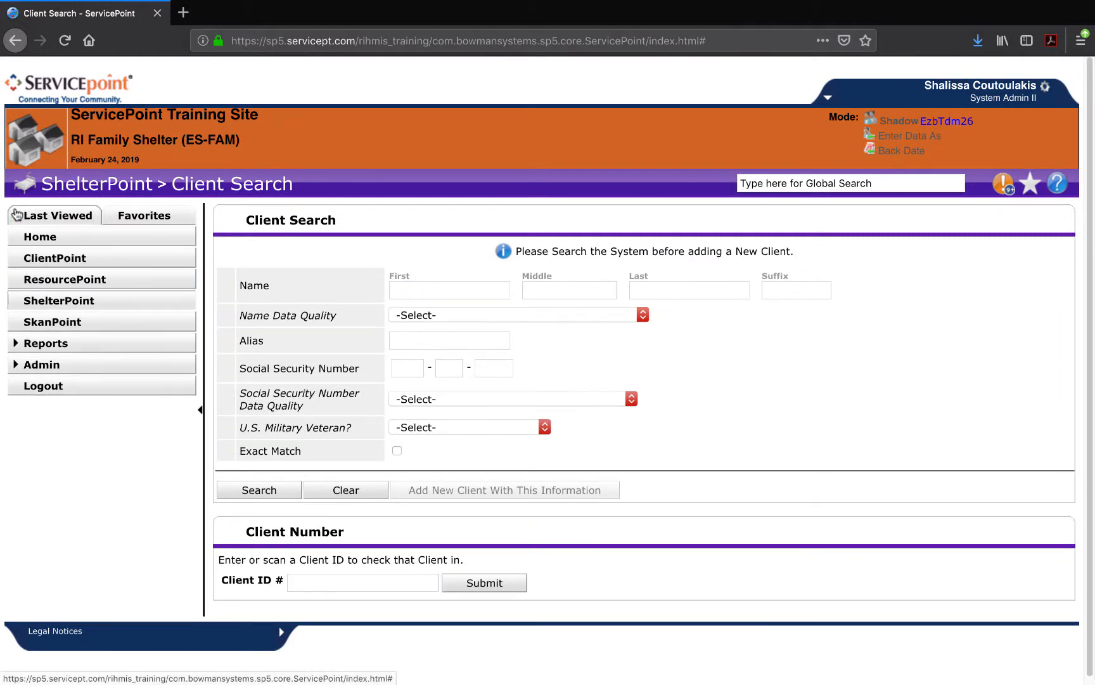
pyautogui.click(371, 584)
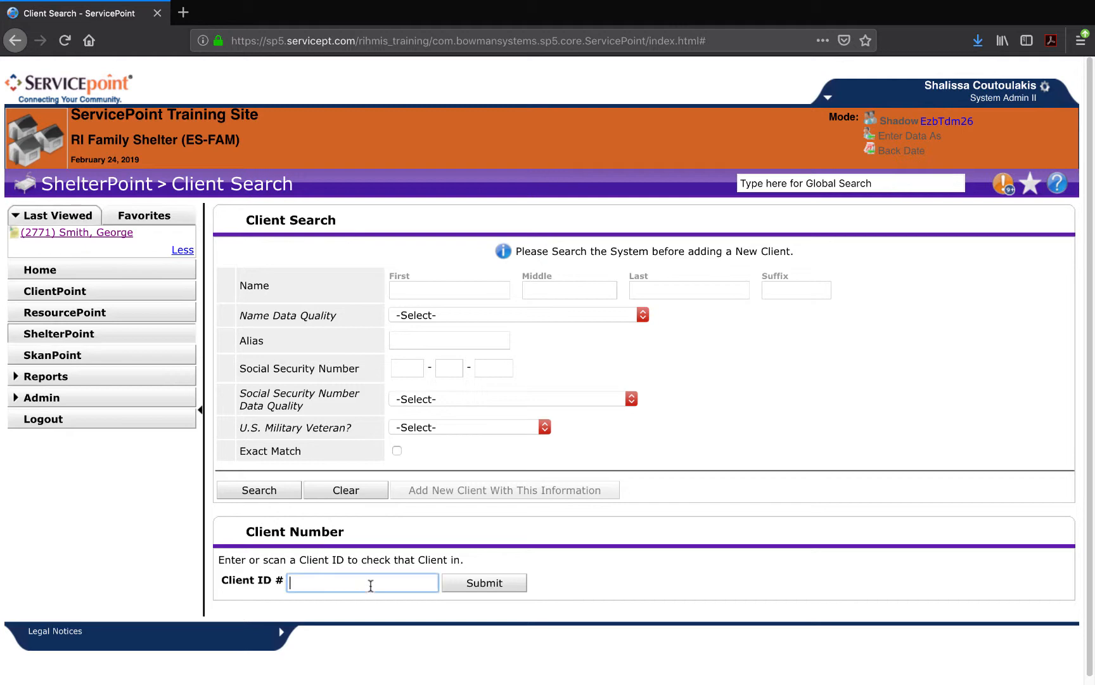
pyautogui.write('2771')
pyautogui.press('Return')
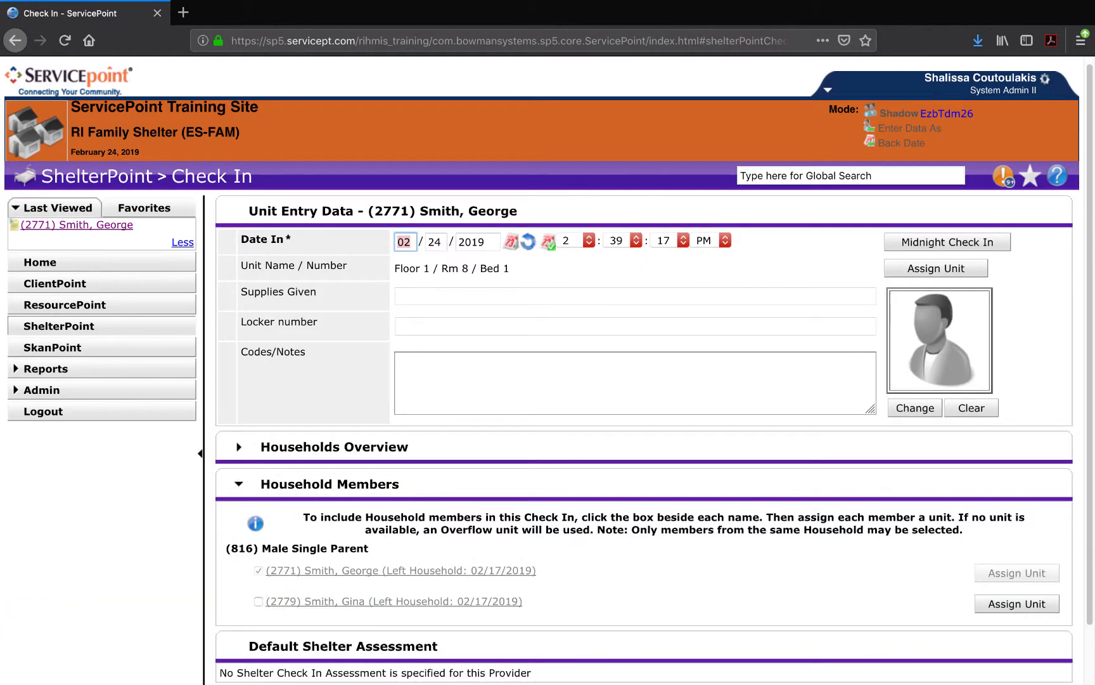
# Set Date In to 02/07/2019 and include the second household member in the check-in
pyautogui.write('07')
pyautogui.click(411, 241)
pyautogui.write('02 / 07')
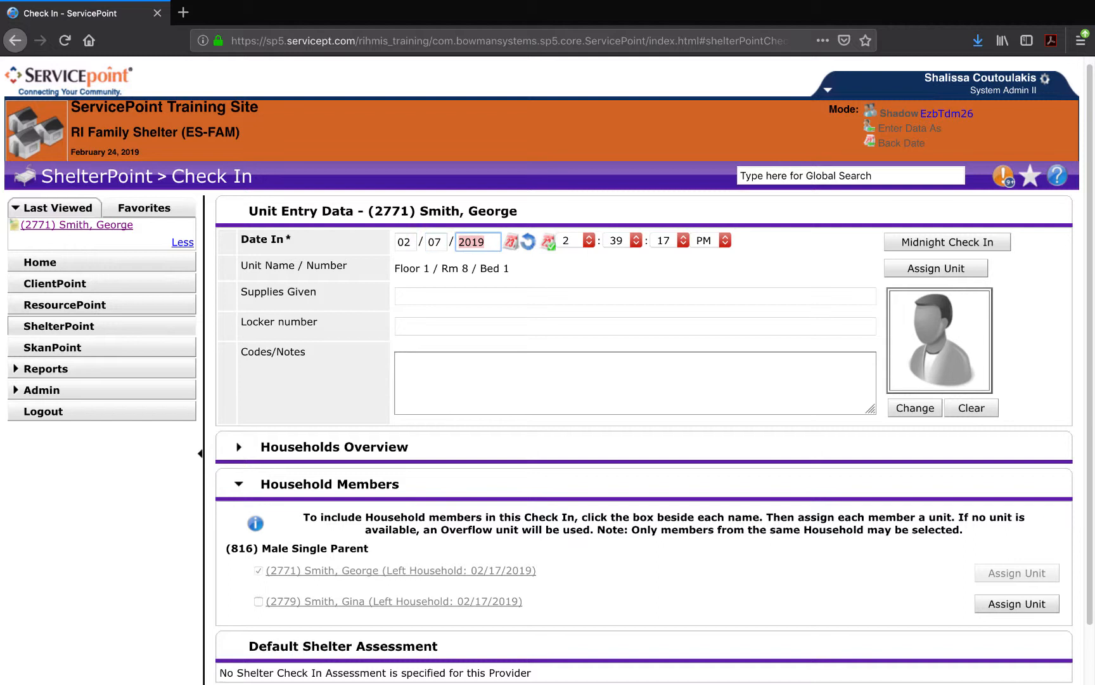
pyautogui.click(259, 602)
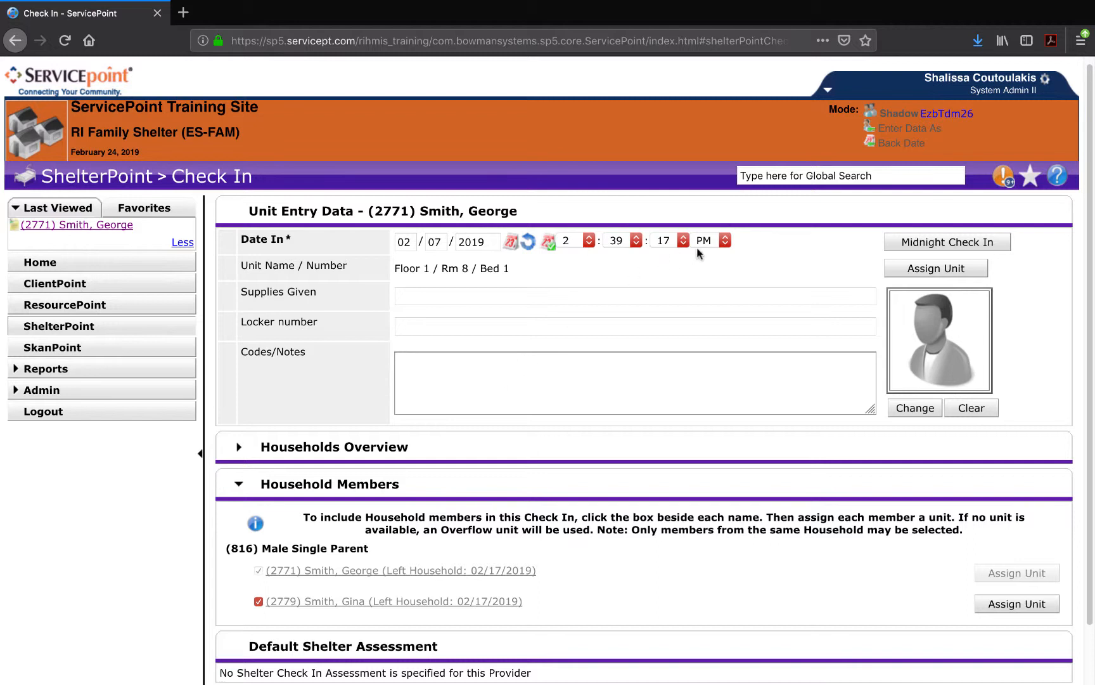
pyautogui.click(590, 240)
# Set the check-in hour to 7 and confirm the unit reads Floor 1 / Rm 8 / Bed 1
pyautogui.click(596, 299)
pyautogui.scroll(-1, 623, 283)
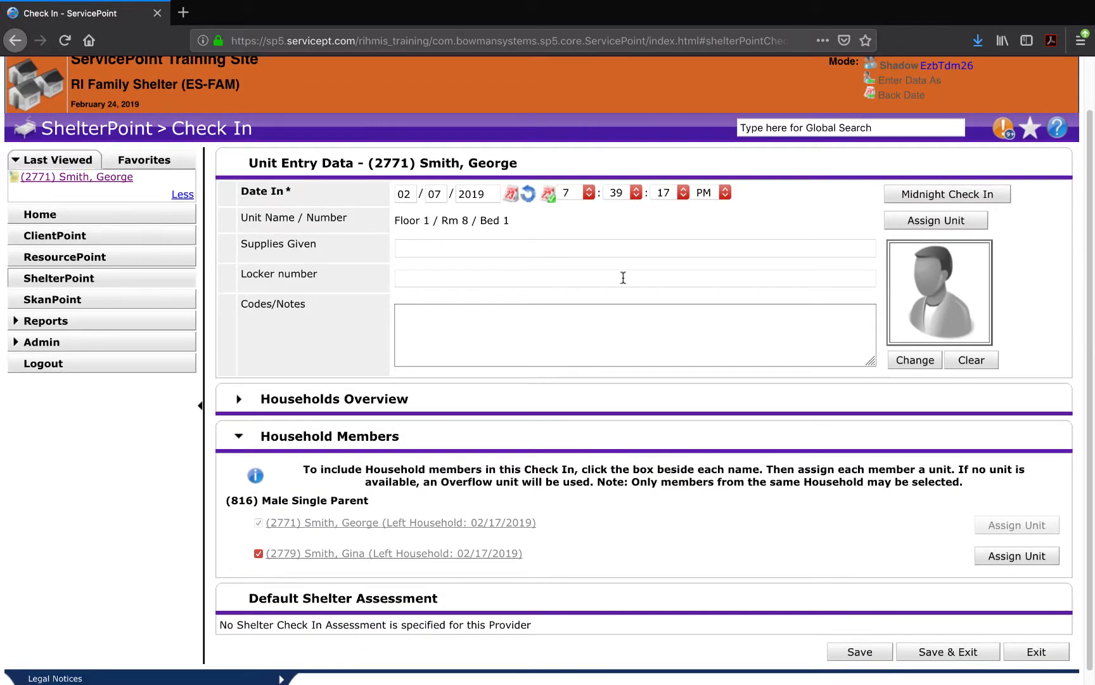
pyautogui.scroll(-1, 623, 278)
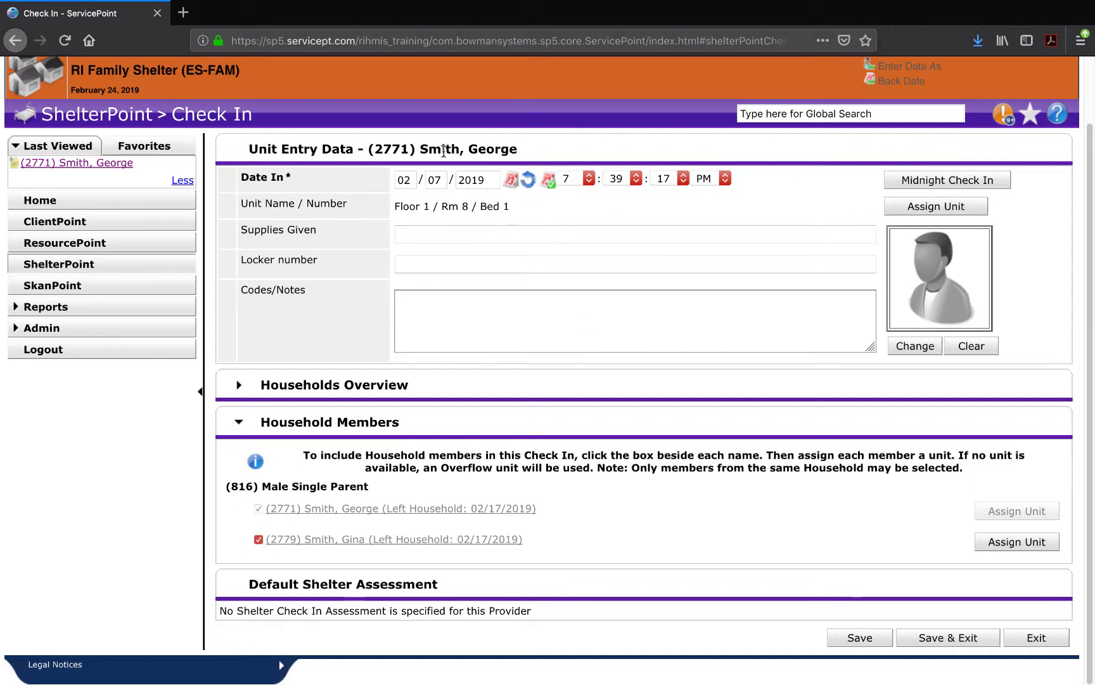
pyautogui.moveTo(394, 206); pyautogui.dragTo(501, 210)
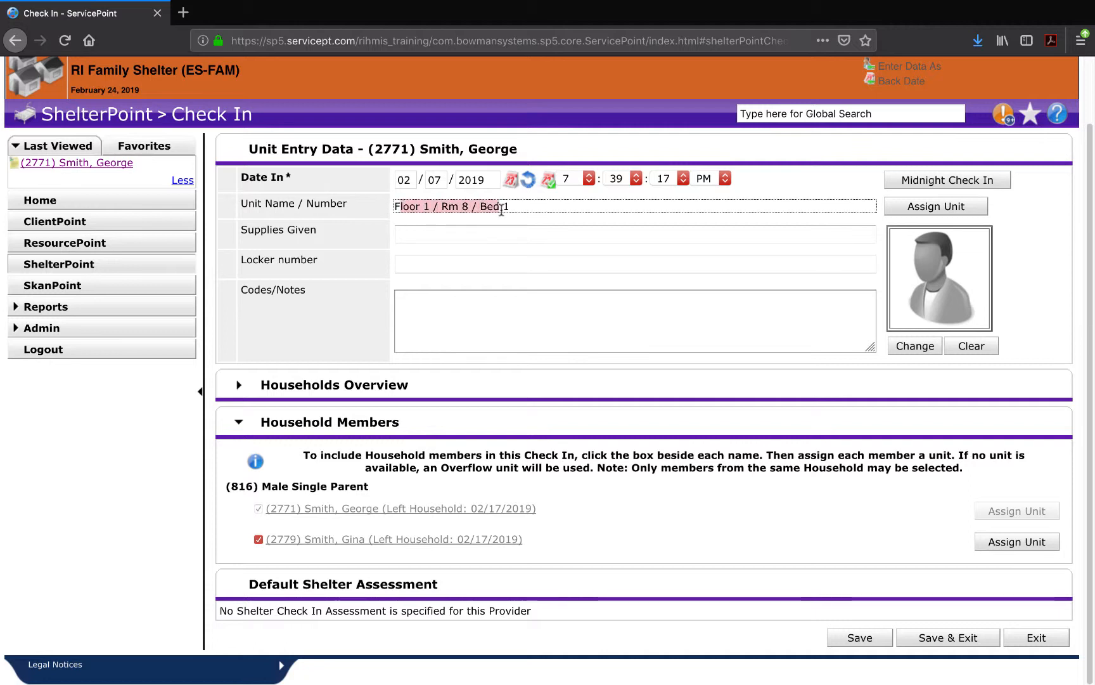
pyautogui.click(509, 210)
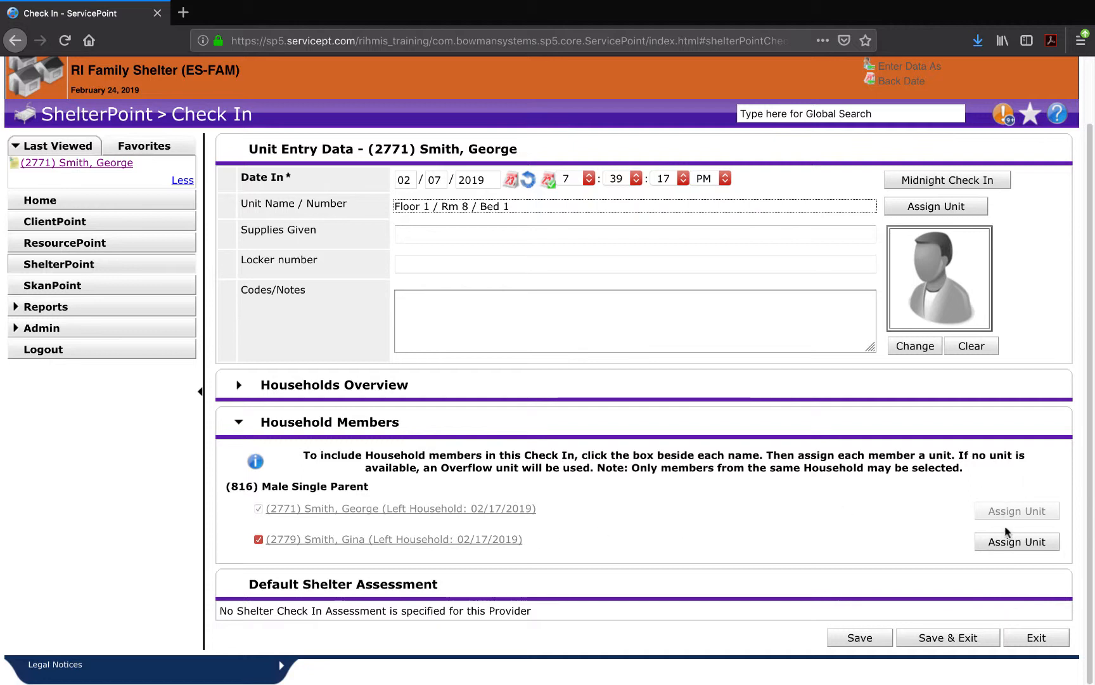
# Assign the second household member to Floor 1 / Rm 8 / Bed 2
pyautogui.click(1009, 543)
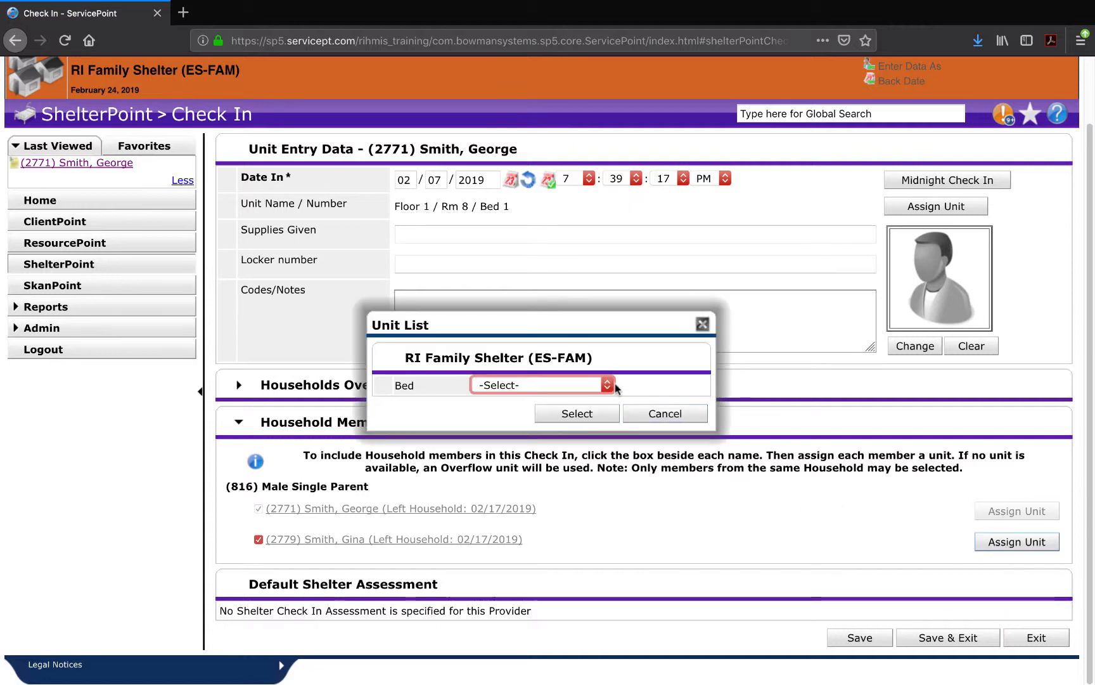
pyautogui.click(613, 387)
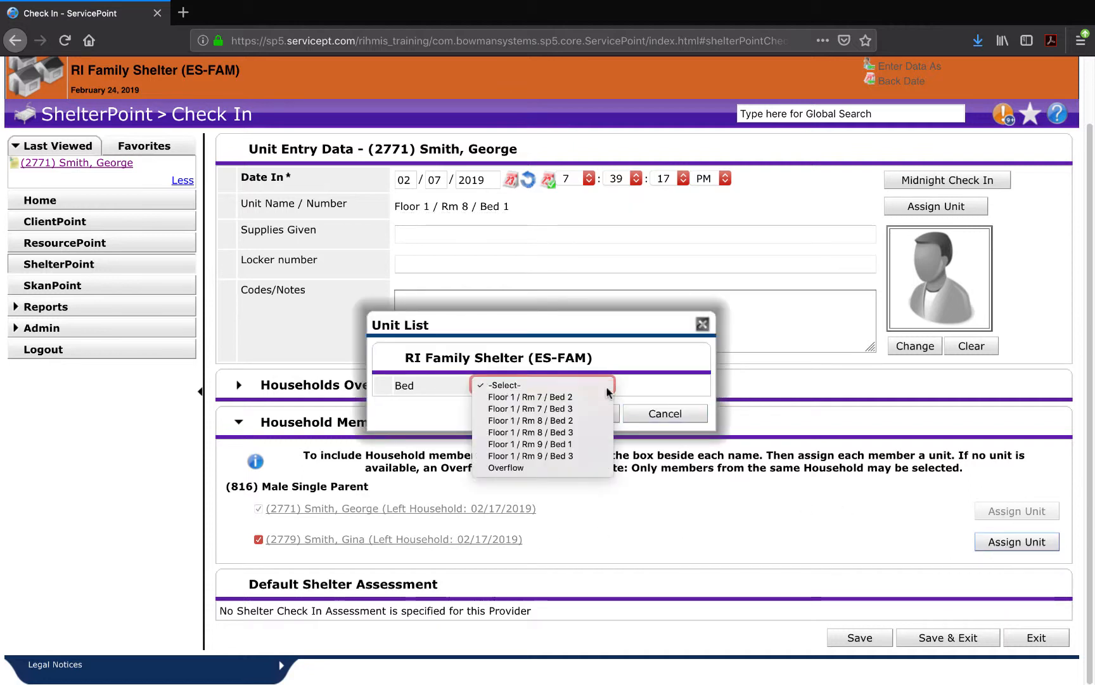
pyautogui.click(592, 420)
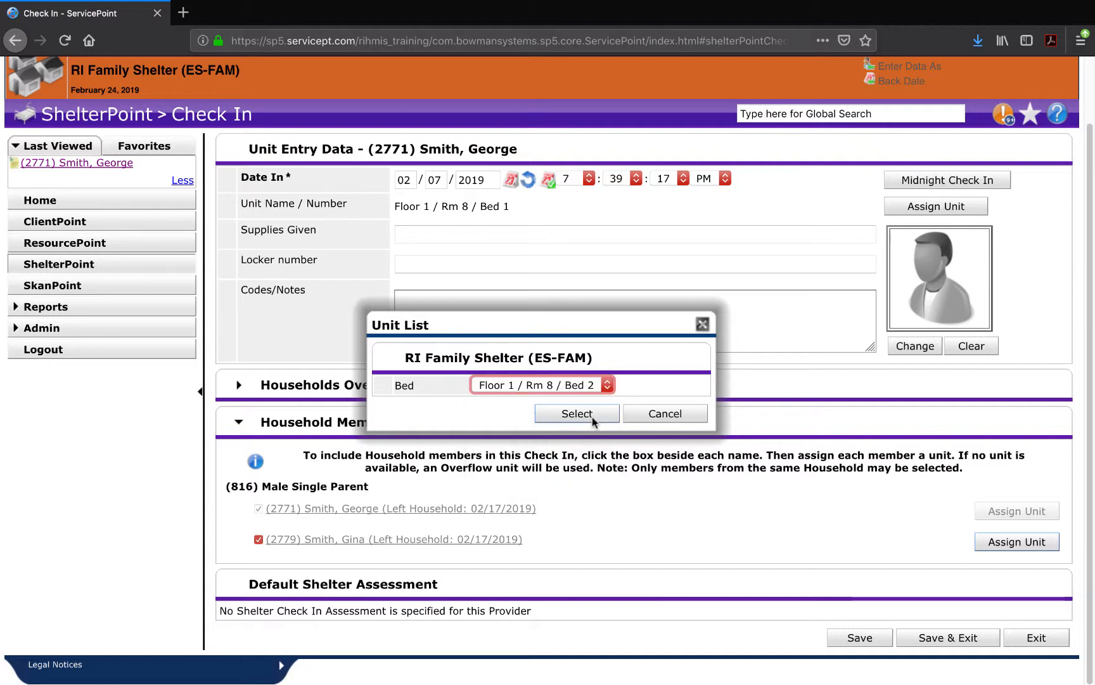
pyautogui.click(594, 420)
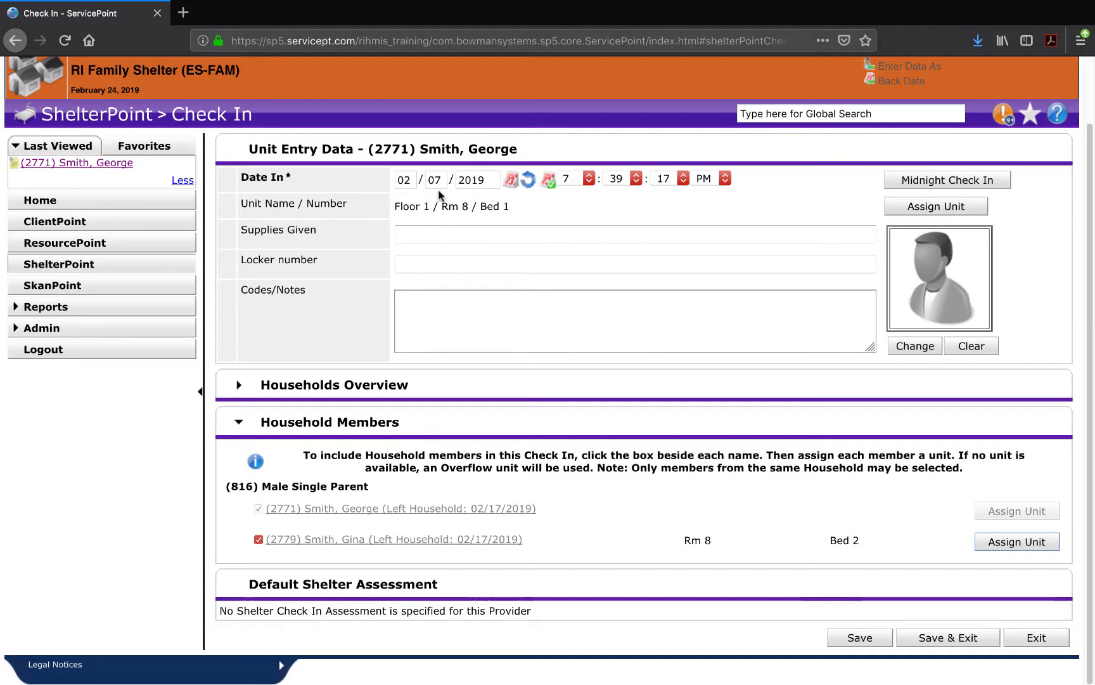
# Save the family's check-in and exit back to the shelter inventory
pyautogui.scroll(1, 494, 192)
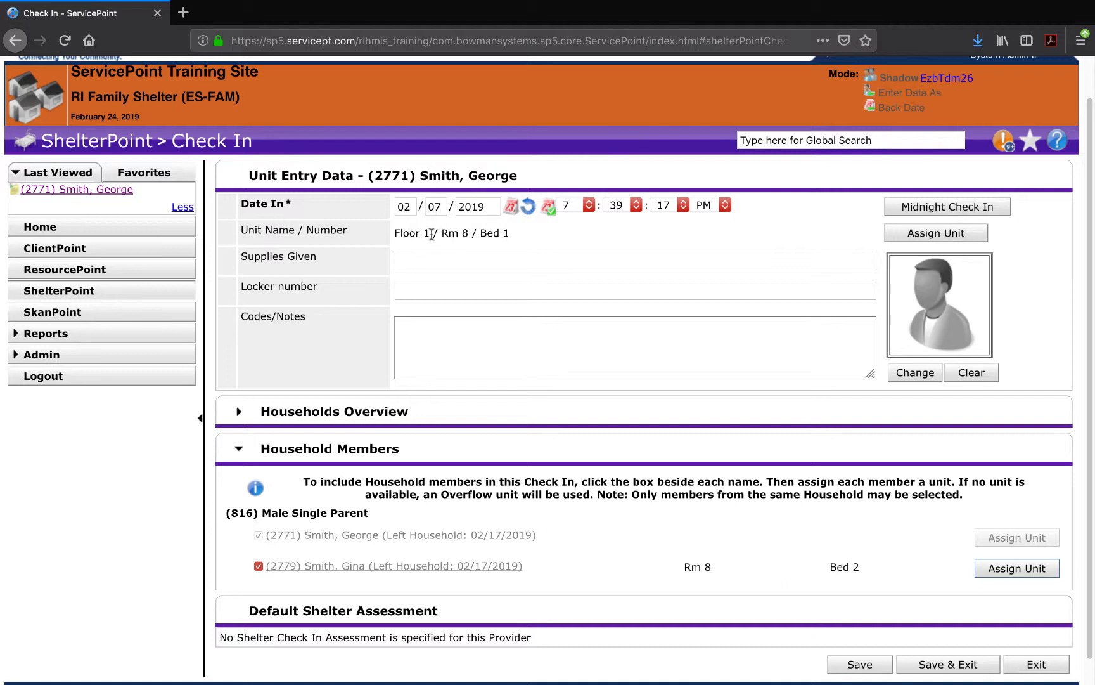
pyautogui.scroll(-1, 659, 507)
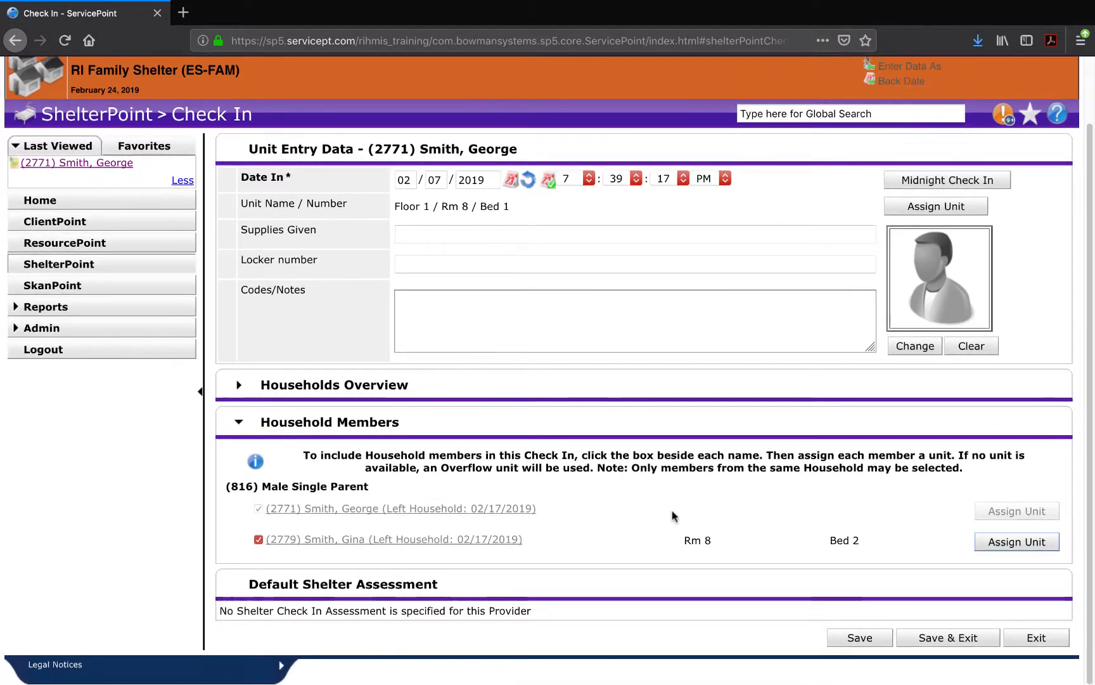
pyautogui.click(951, 638)
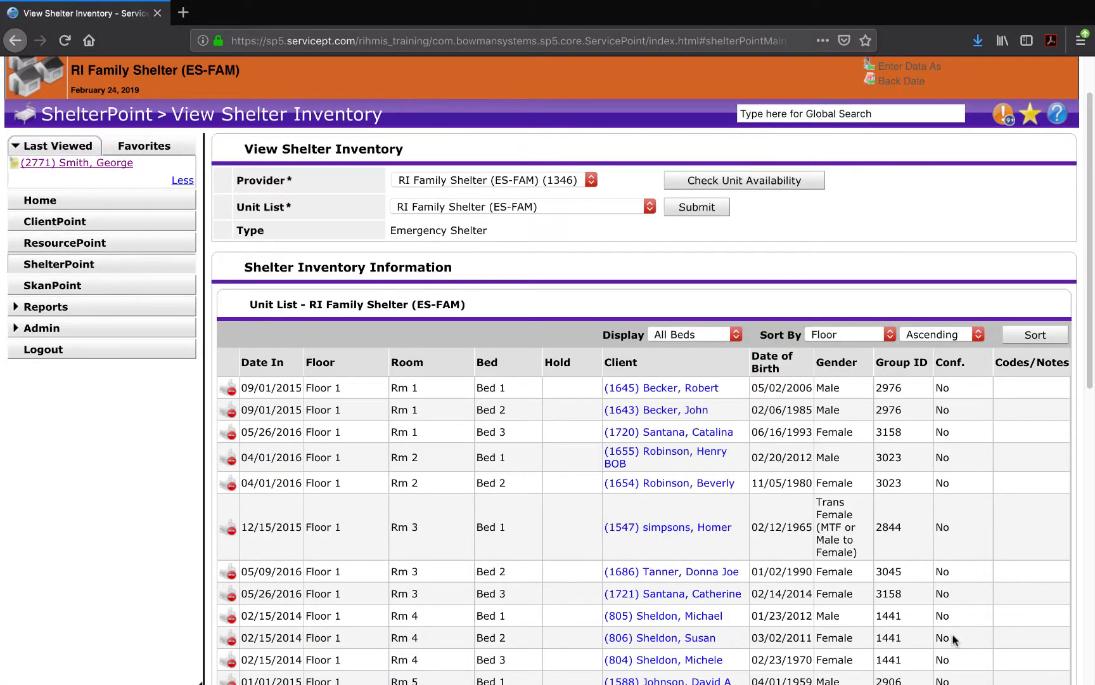
# Mark the empty Floor 1, Rm 8, Bed 3 as HELD in the RI Family Shelter list
pyautogui.scroll(-8, 954, 640)
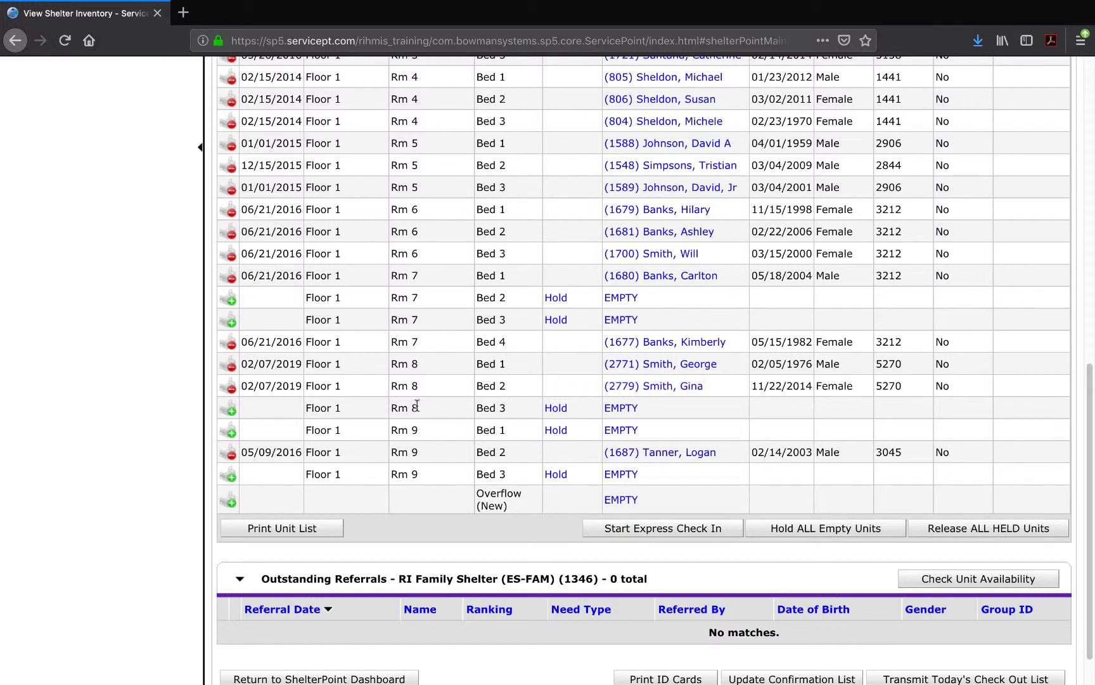
pyautogui.click(556, 407)
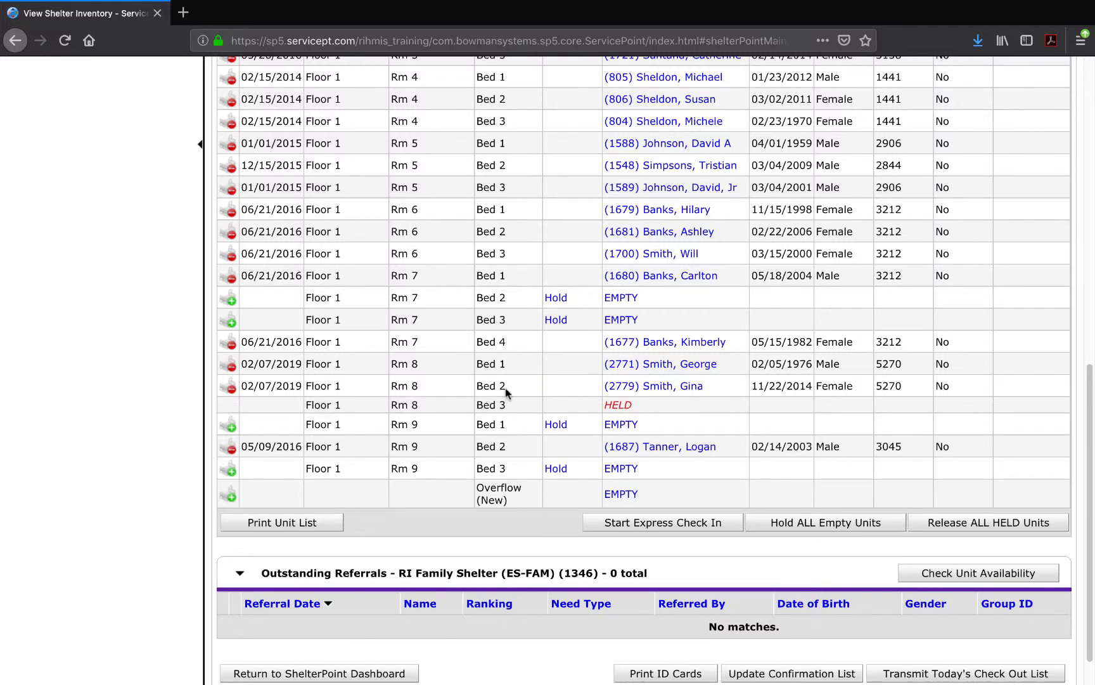
pyautogui.scroll(1, 754, 564)
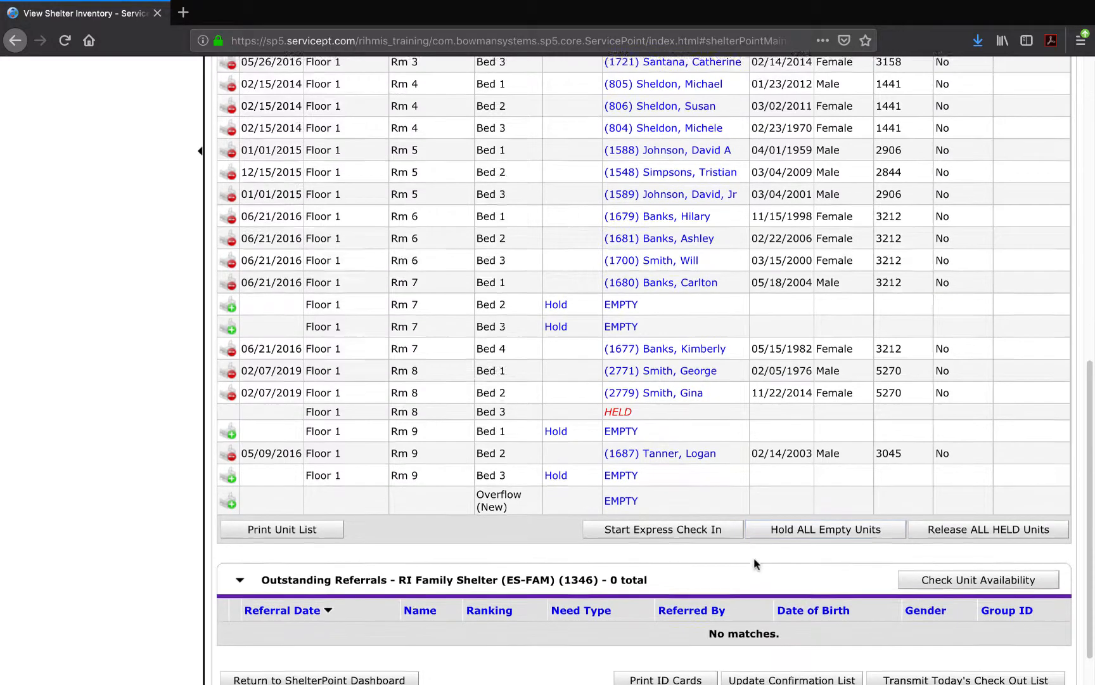
pyautogui.scroll(2, 754, 564)
pyautogui.scroll(1, 795, 476)
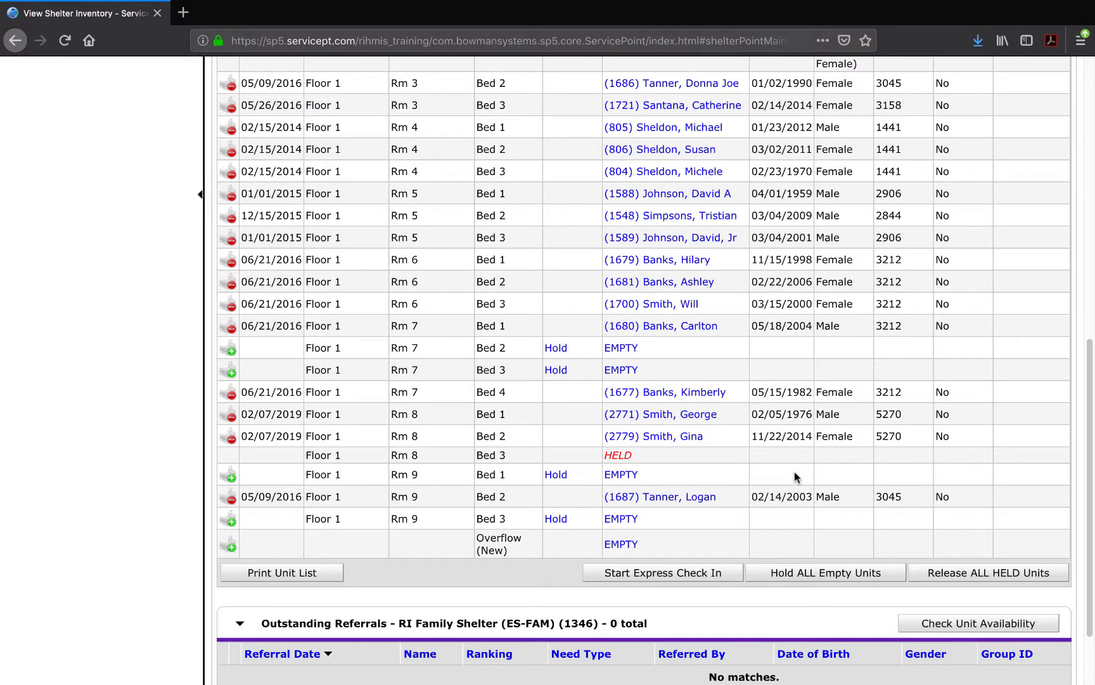
pyautogui.scroll(-3, 796, 476)
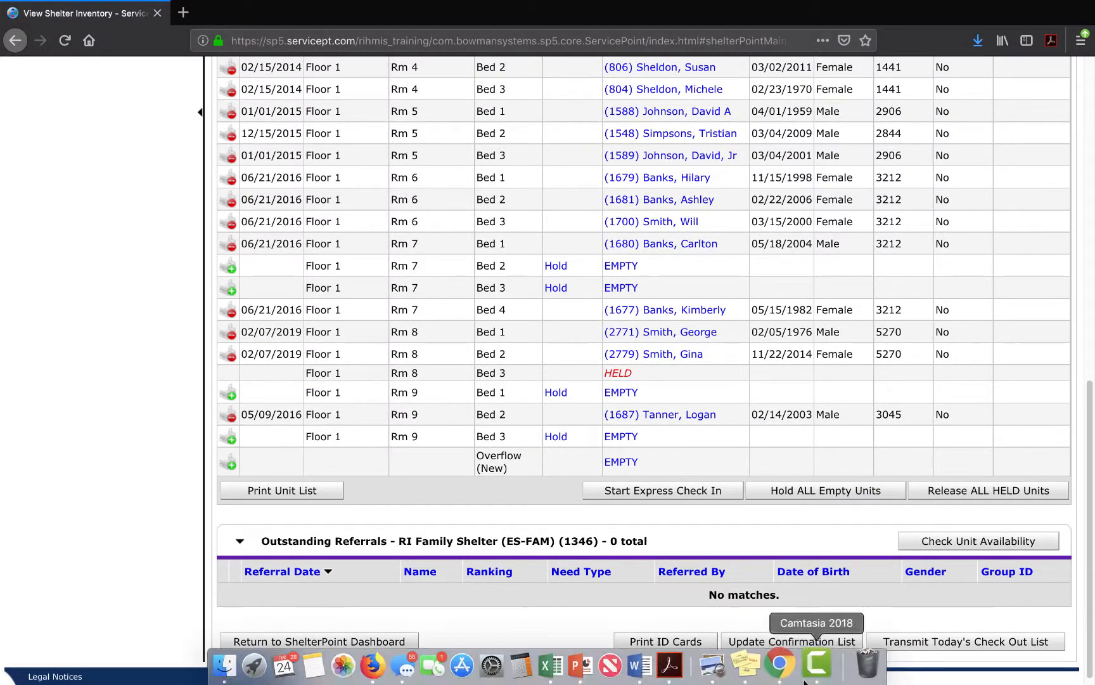
pyautogui.rightClick(824, 668)
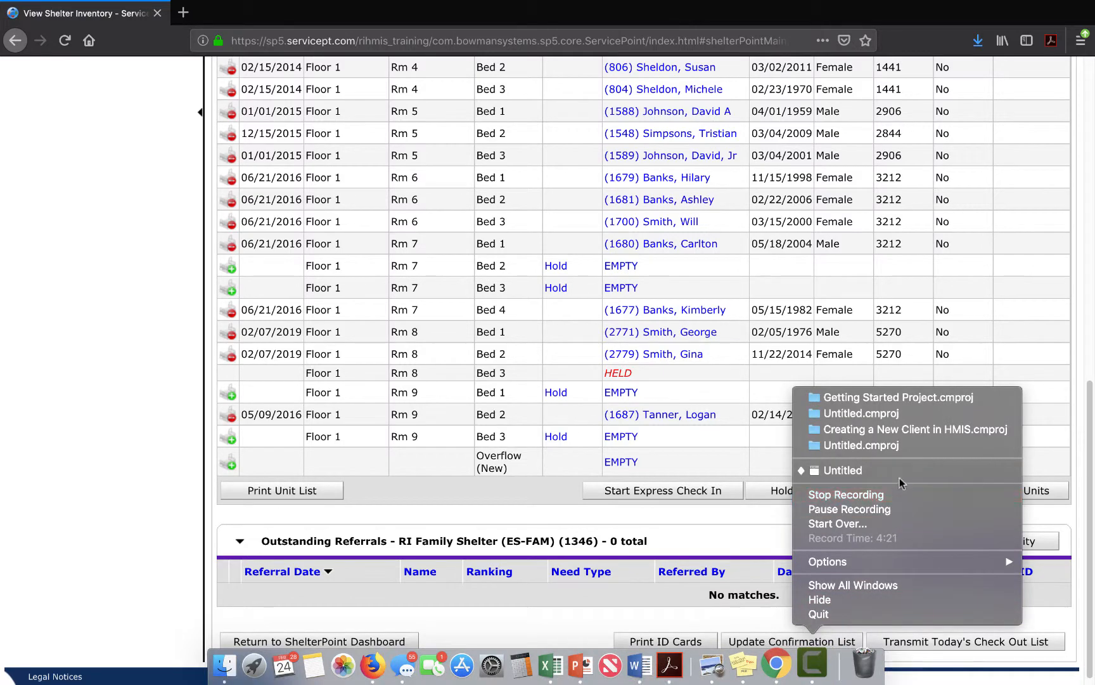